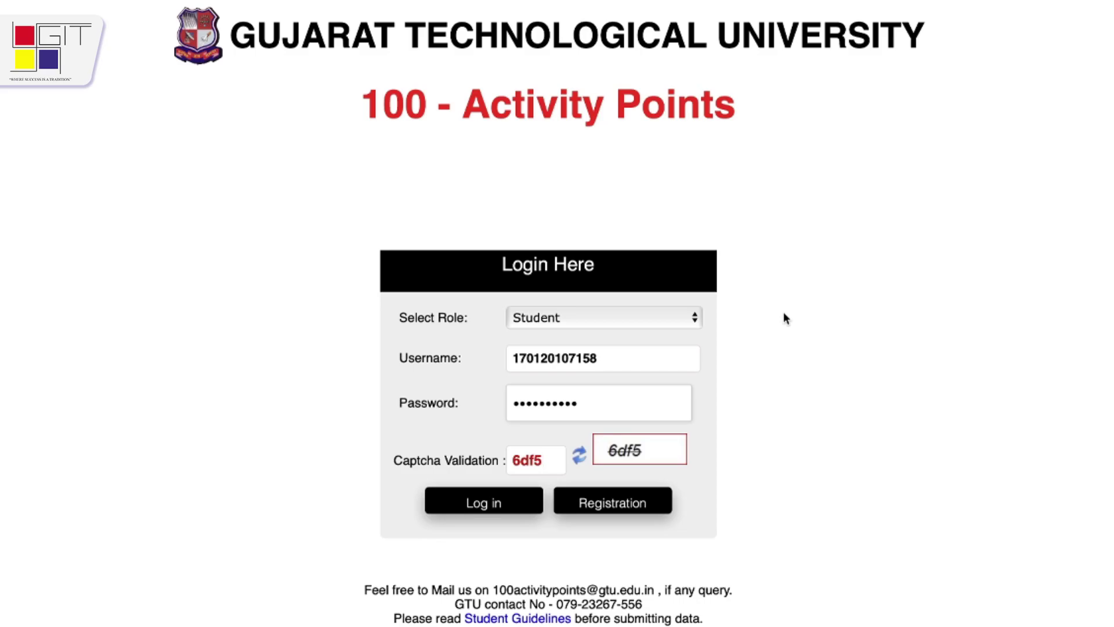
Check the PDF guide in Acrobat, then sign in to the portal as the student.
key("super+Tab")
key("super+Tab")
key("super+Tab")
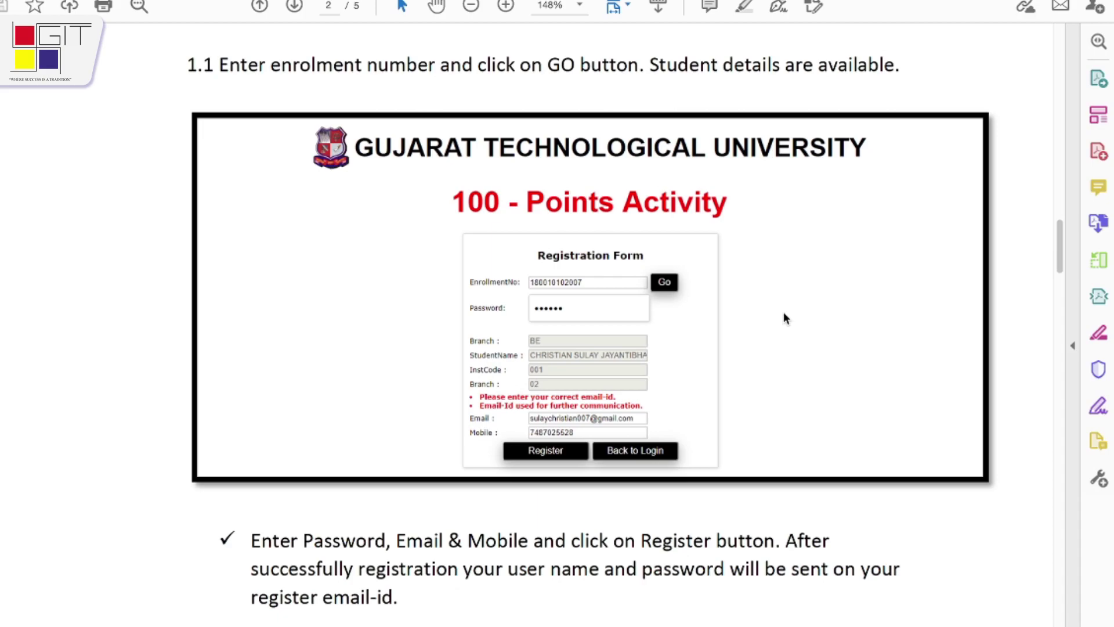
key("super+Tab")
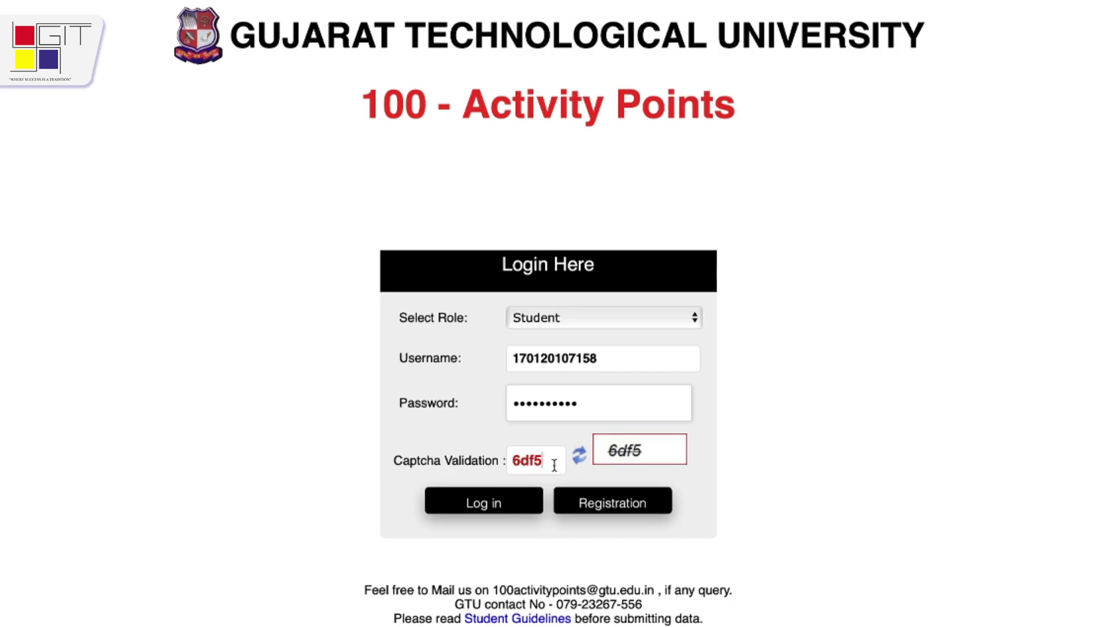
left_click(513, 505)
Decline Safari's save-password prompt and bring up the Add Activity form.
left_click(541, 422)
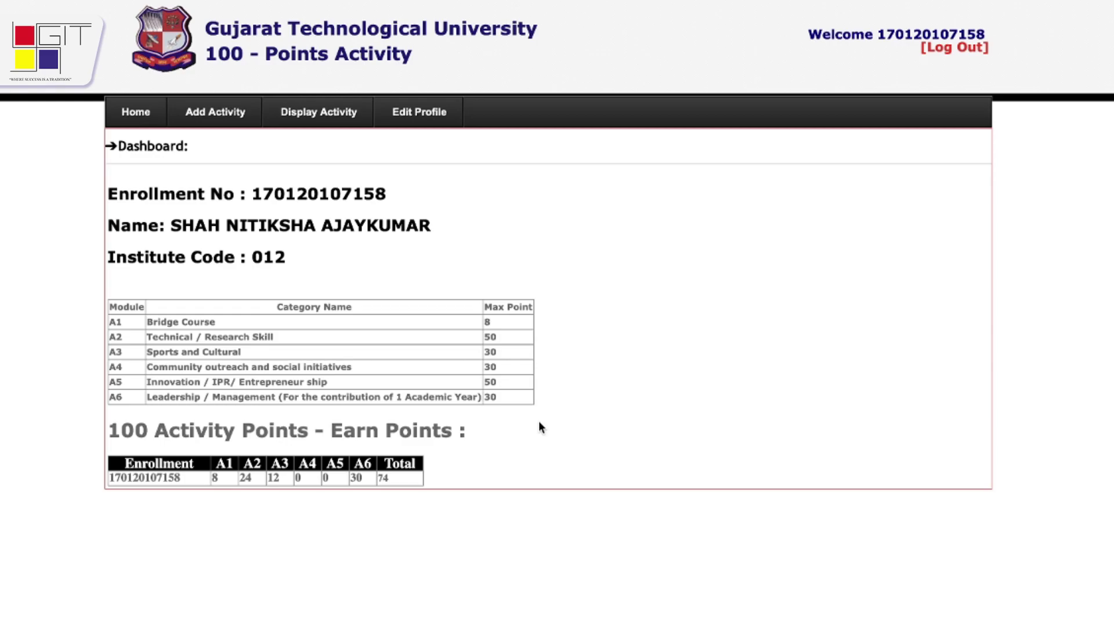
left_click(228, 124)
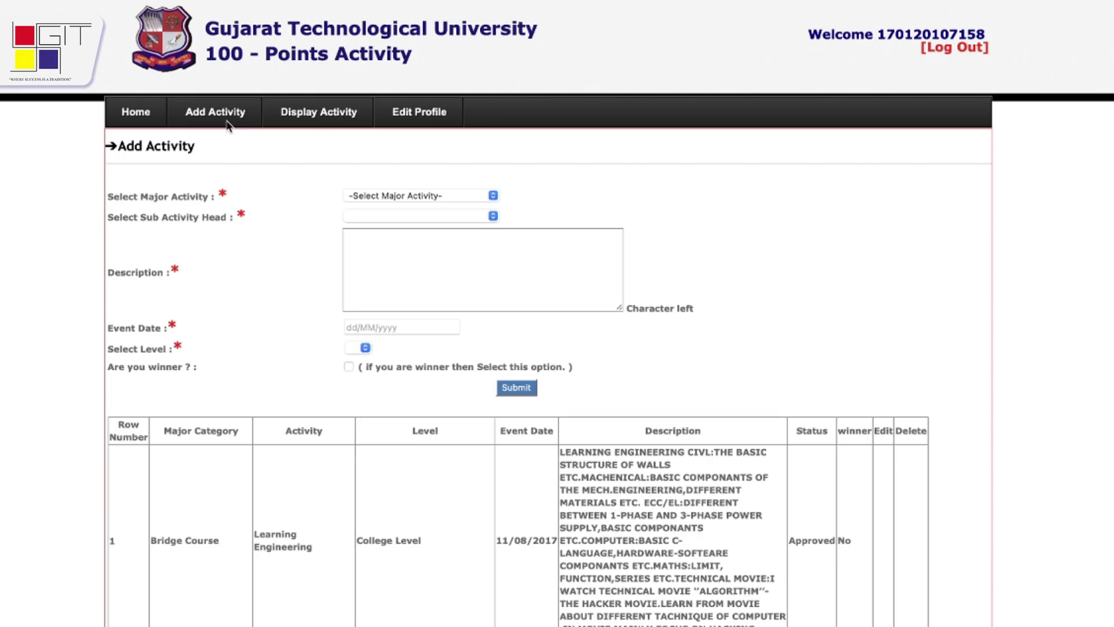
key("super+Tab")
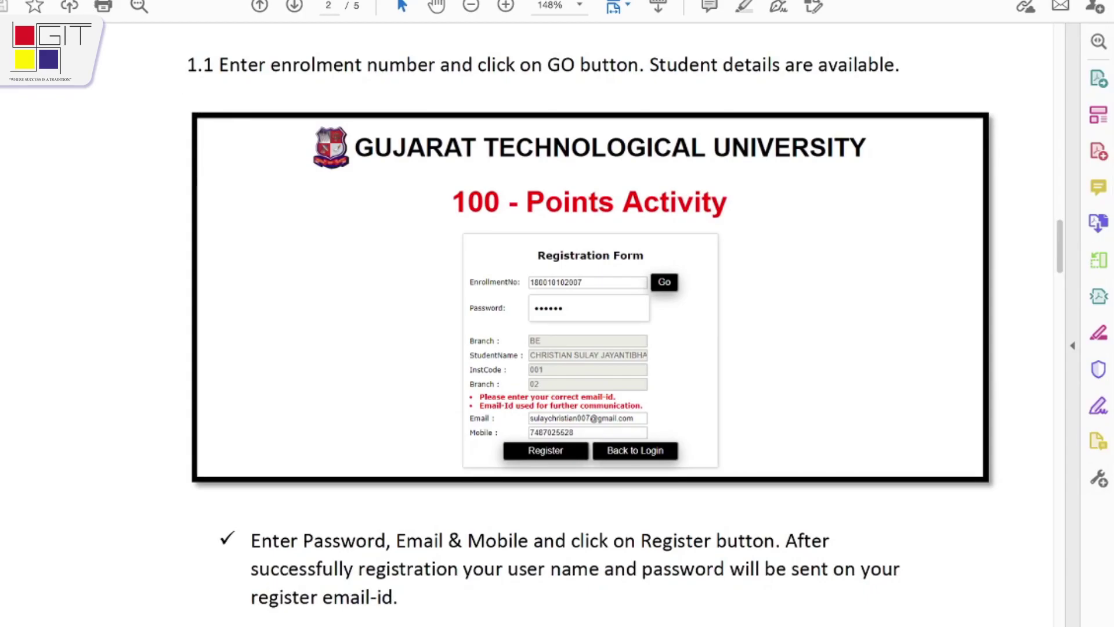
Switch to the activity points guide and scroll to Table II on page 3.
key("ctrl+Tab")
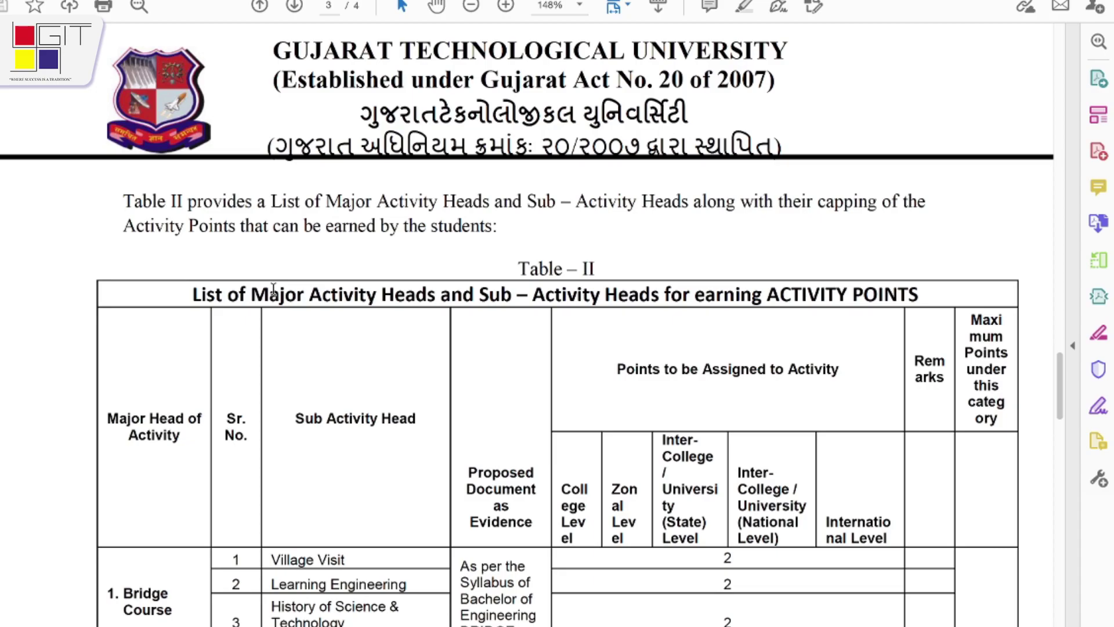
scroll(273, 288, "down", 7)
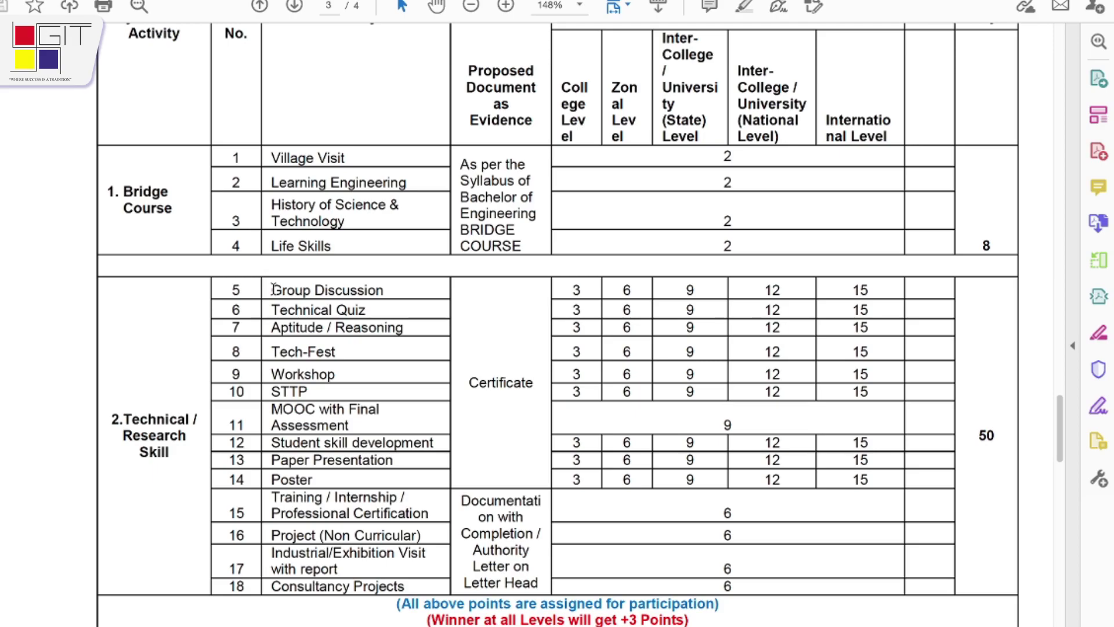
scroll(273, 289, "down", 10)
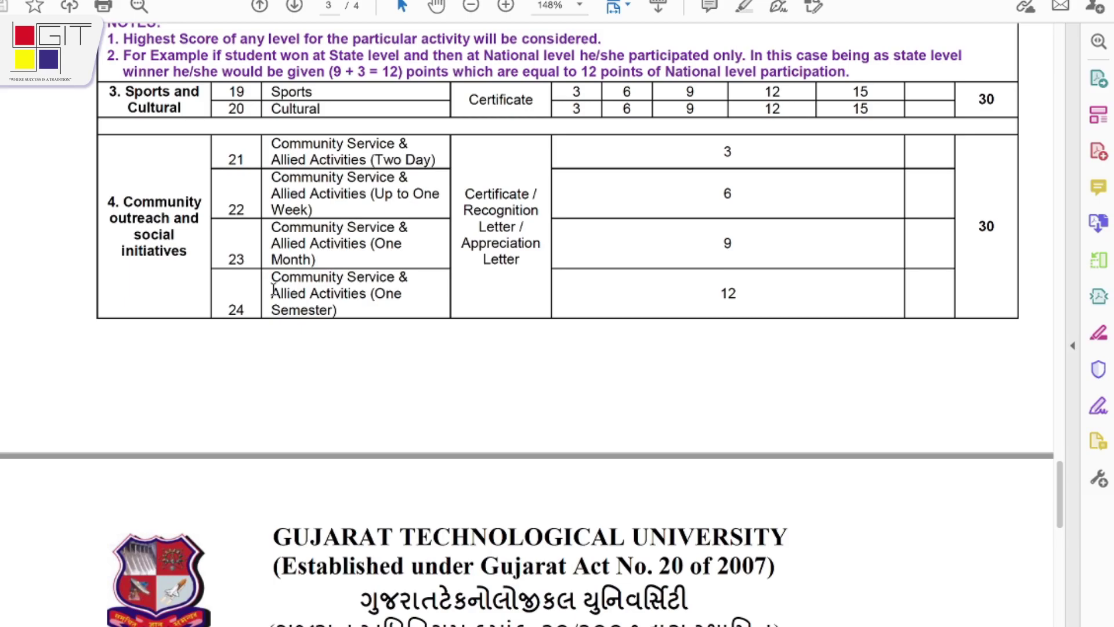
Scroll Table II through page 4 and back to page 3, then return to the Add Activity form.
scroll(273, 288, "down", 15)
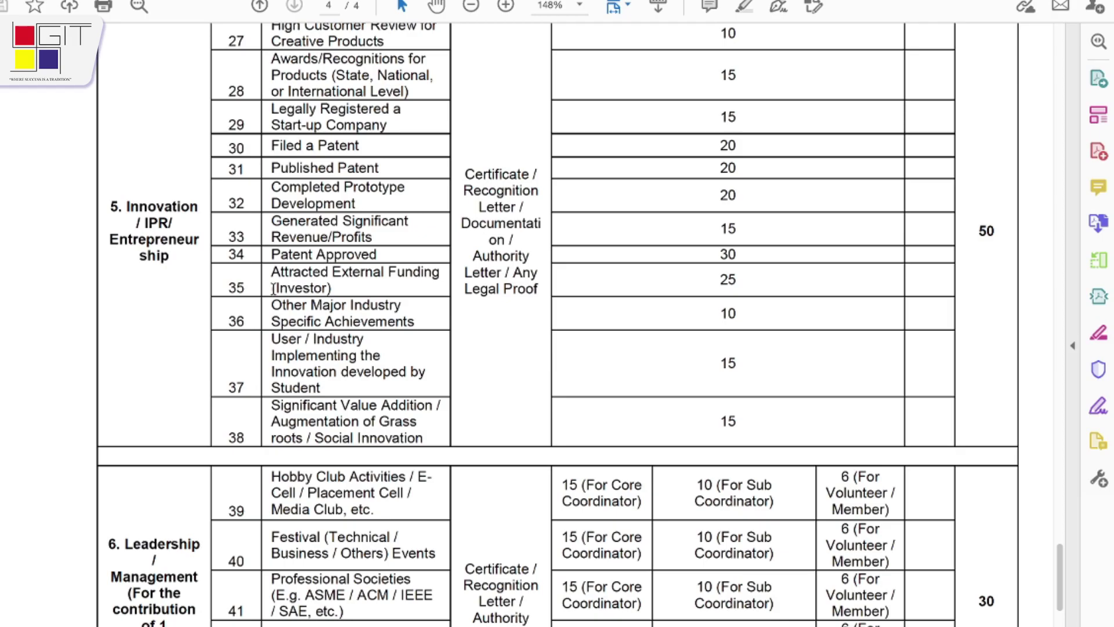
scroll(274, 289, "down", 3)
scroll(274, 288, "up", 15)
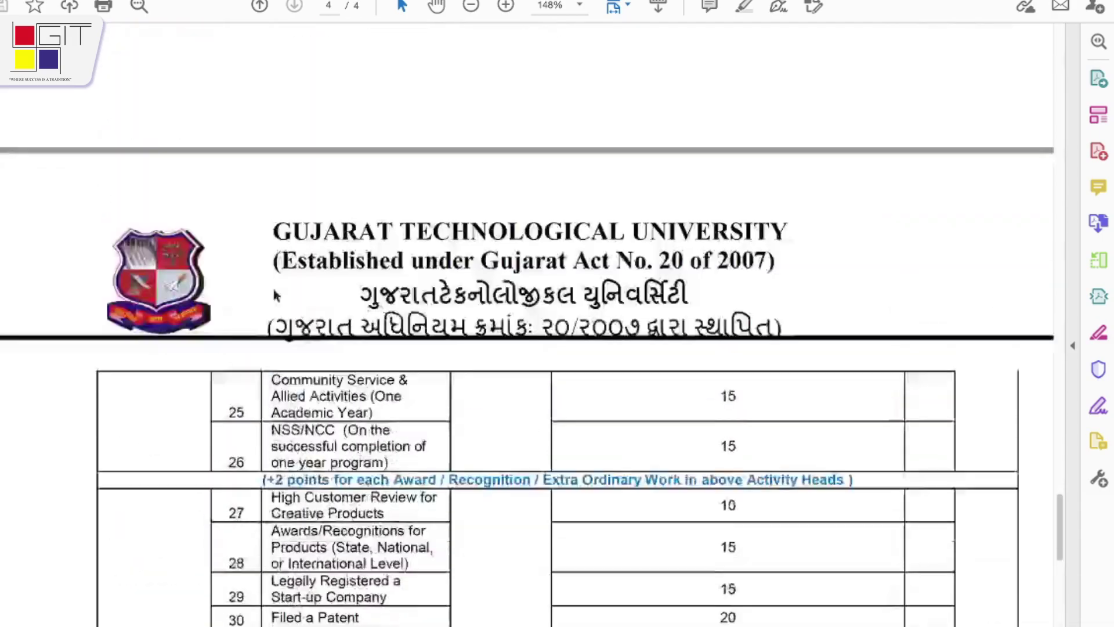
scroll(274, 288, "up", 10)
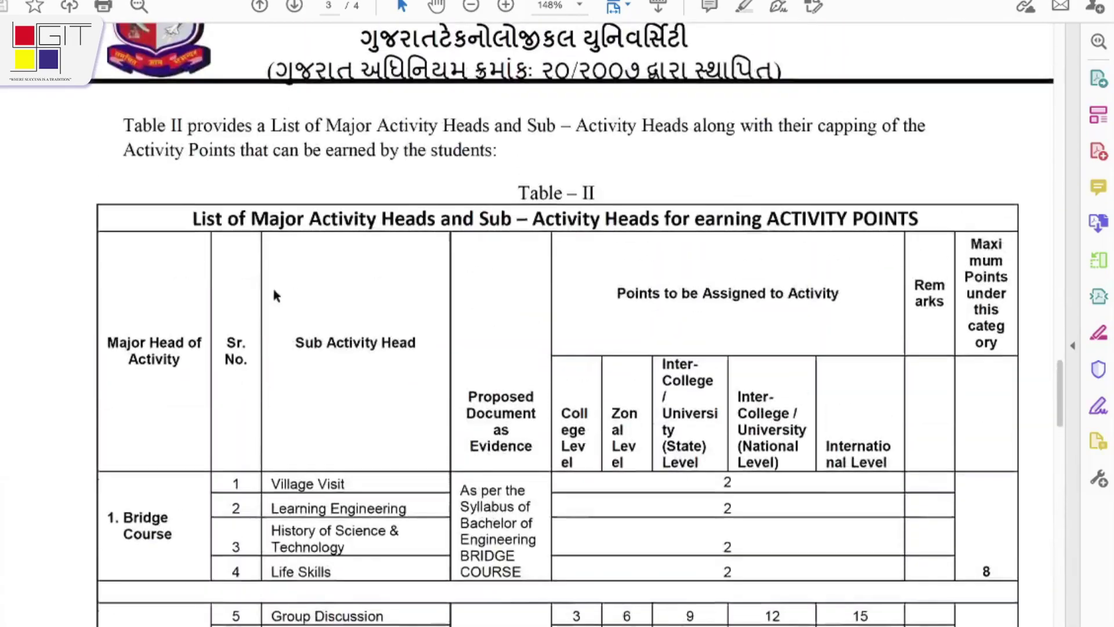
scroll(273, 288, "down", 1)
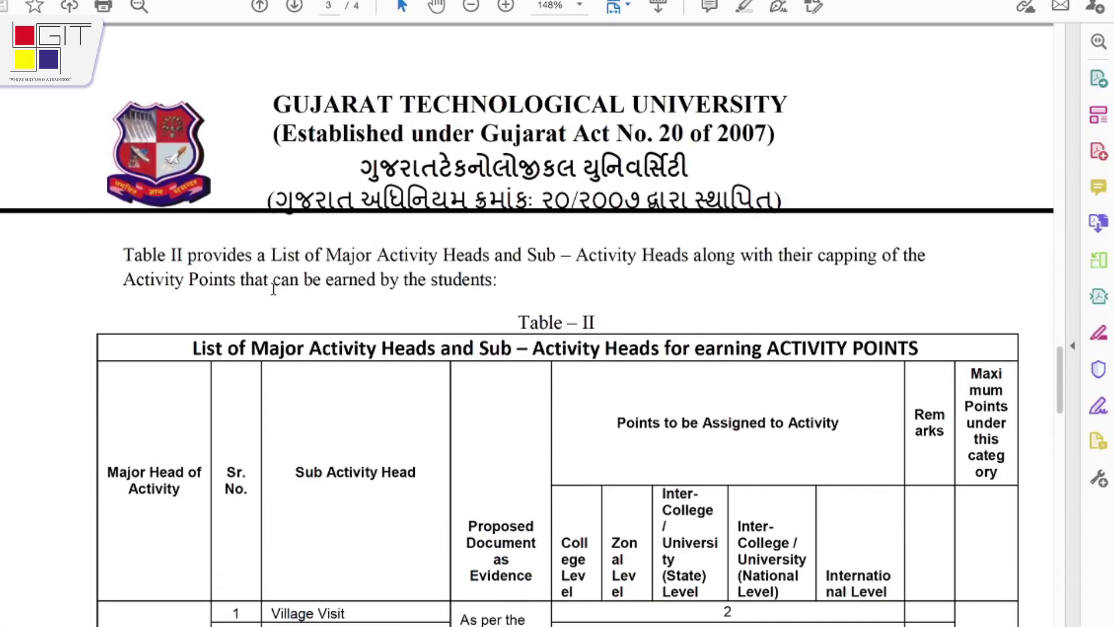
key("super+Tab")
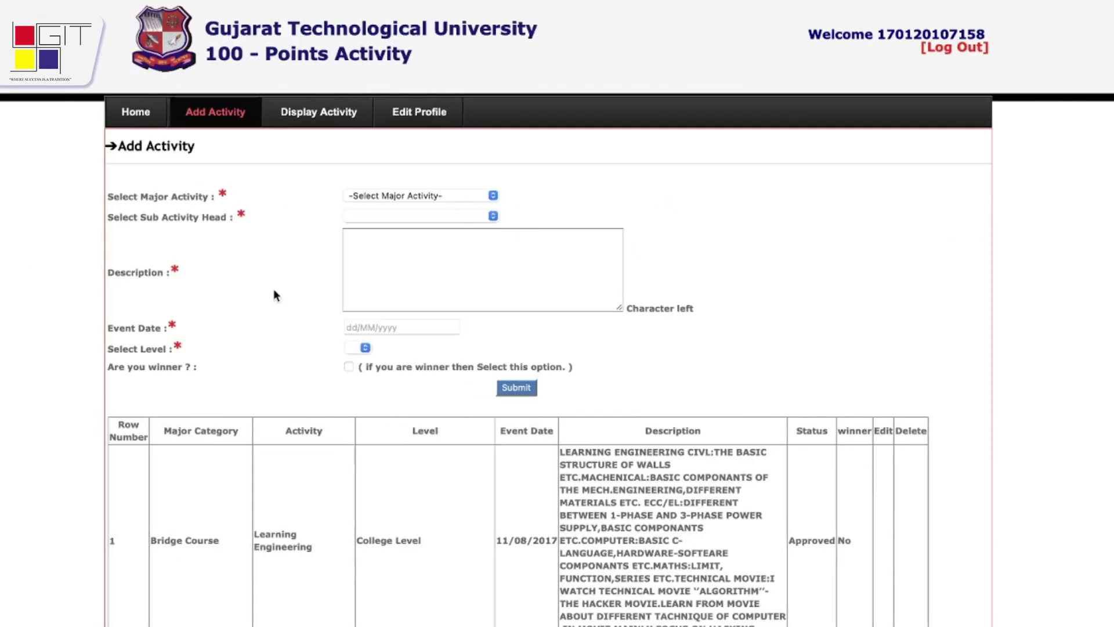
Choose Sports and Cultural as the major activity and Sports as the sub activity head.
left_click(455, 197)
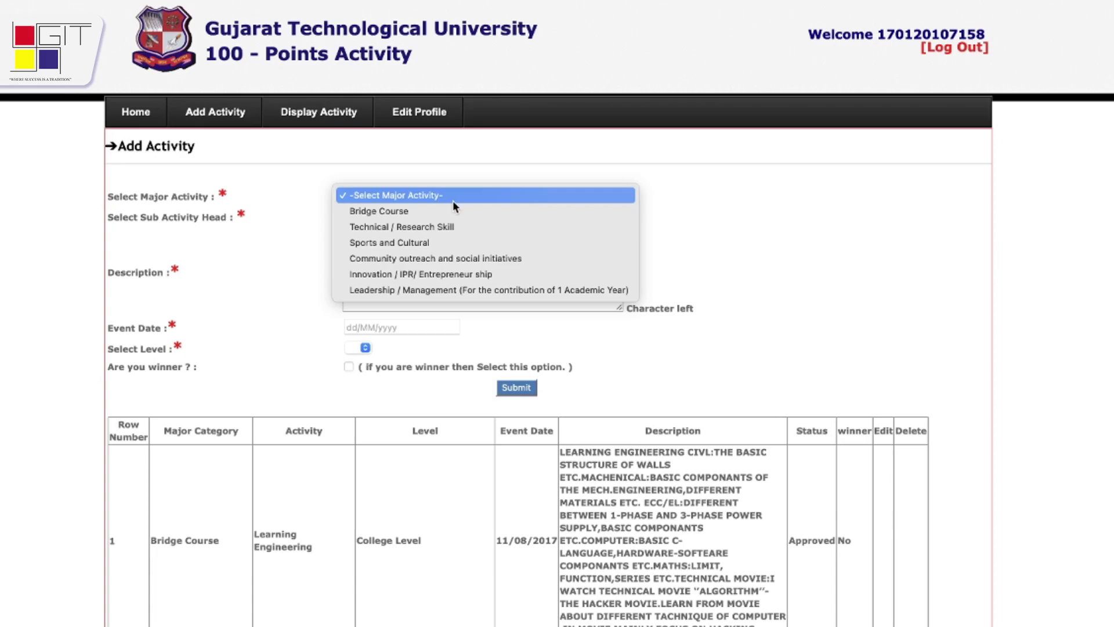
left_click(441, 246)
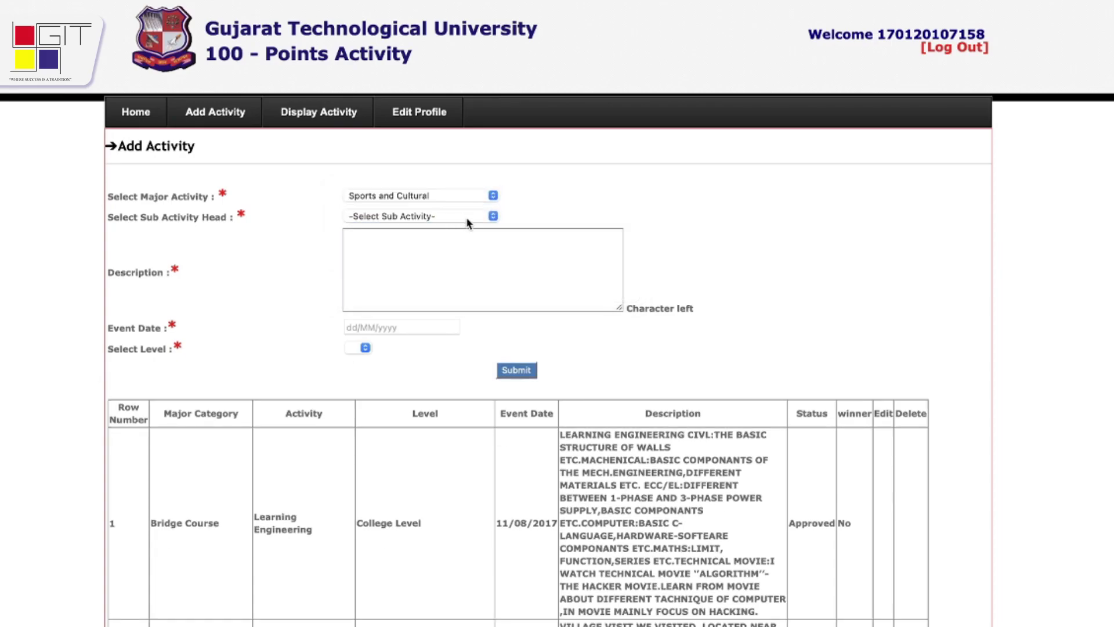
left_click(467, 218)
left_click(452, 231)
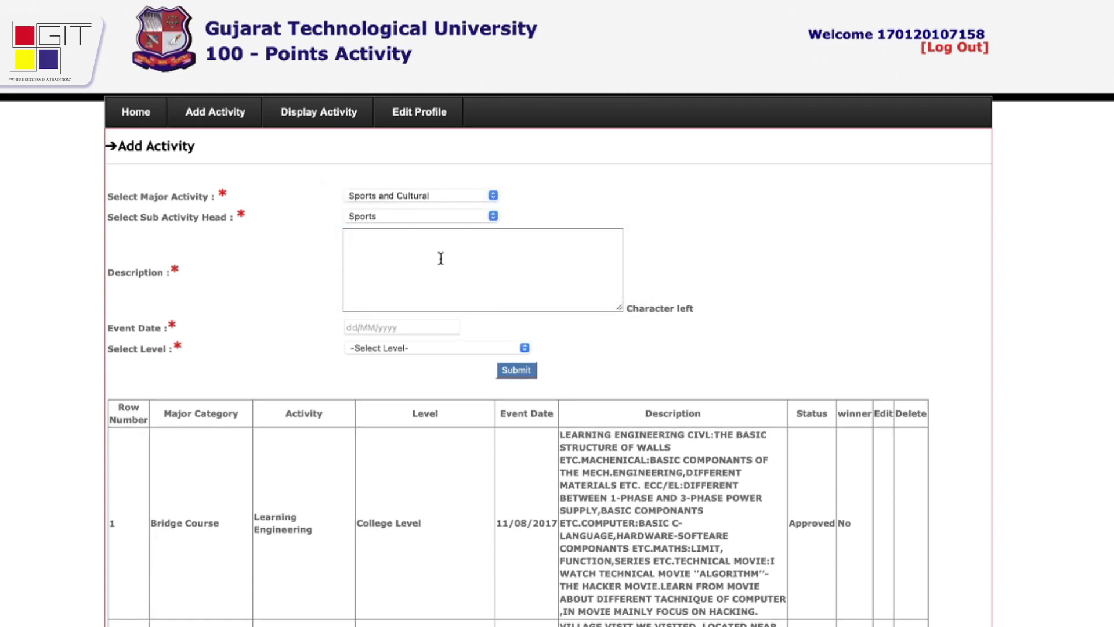
Describe the activity as 'PARTICIPATED IN CRICKET' with event date 2021/04/02.
left_click(441, 258)
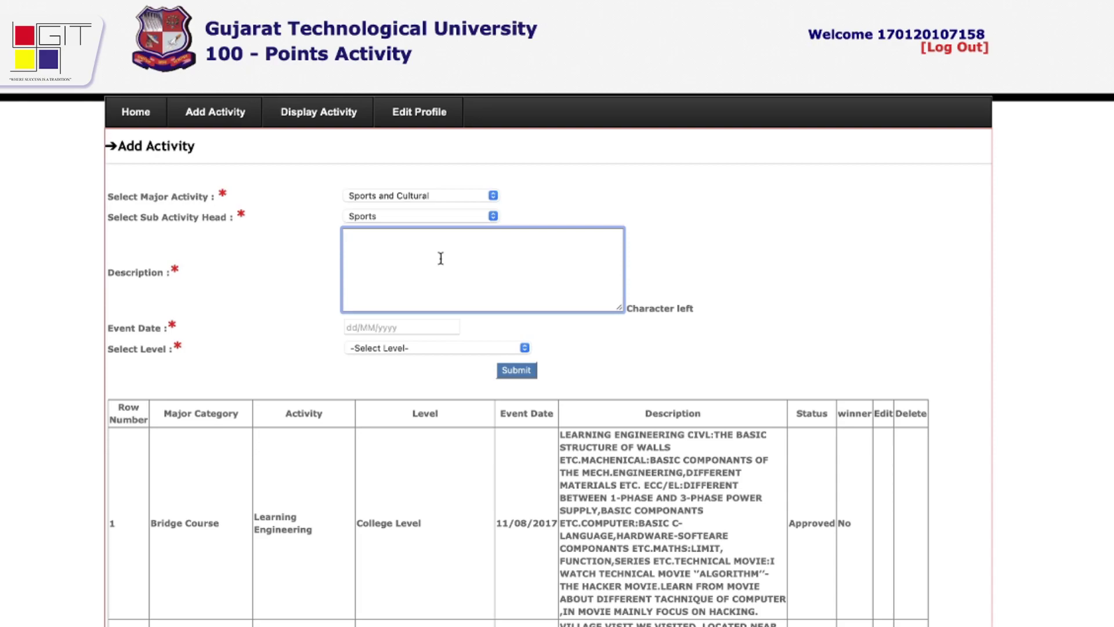
type("PARTICIPATED IN CRICKET")
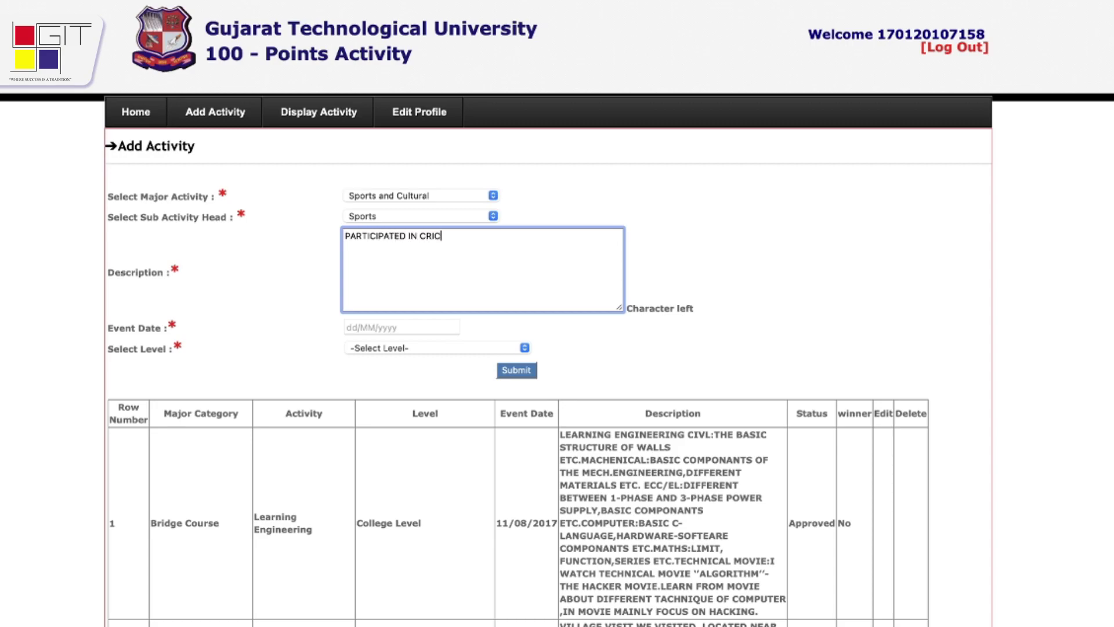
left_click(417, 329)
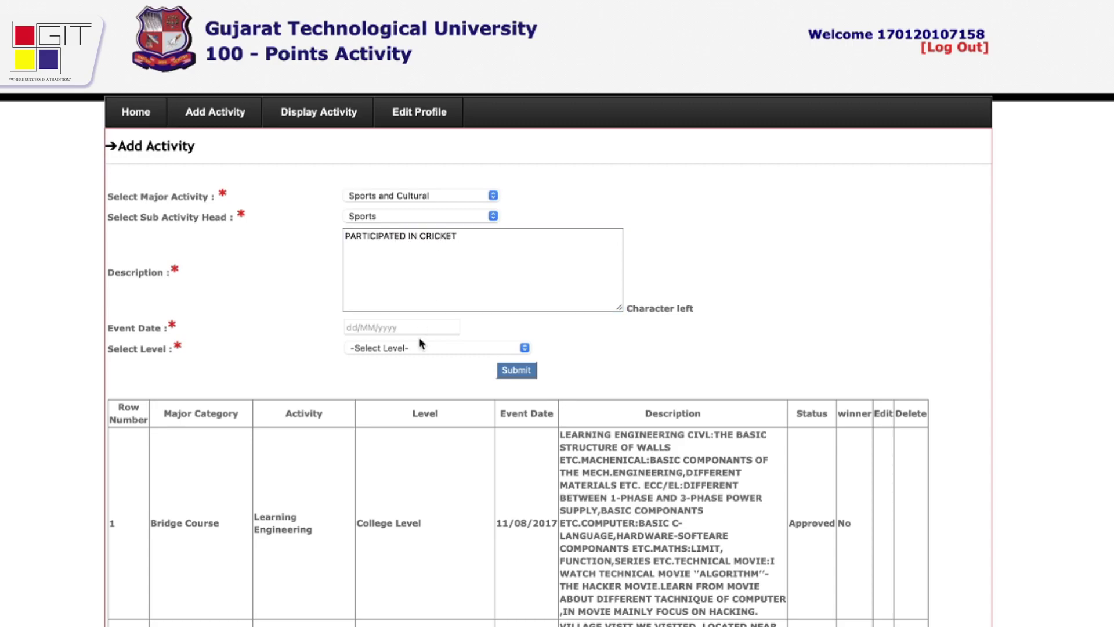
left_click(445, 387)
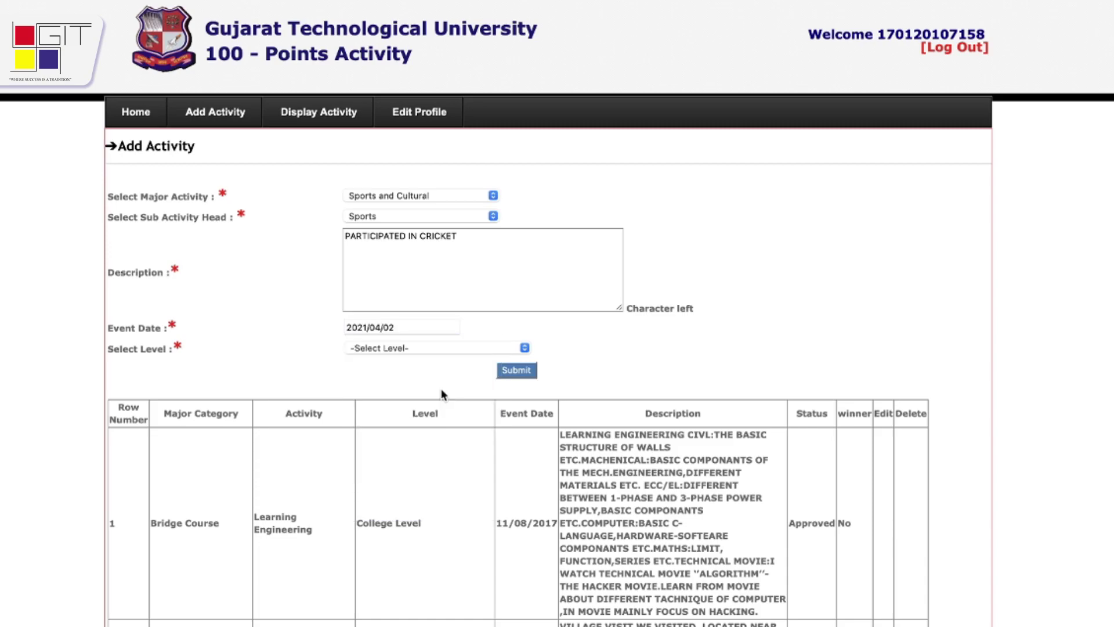
Set the level to Inter-College/University(State Level), then view the Display Activity listing.
left_click(408, 348)
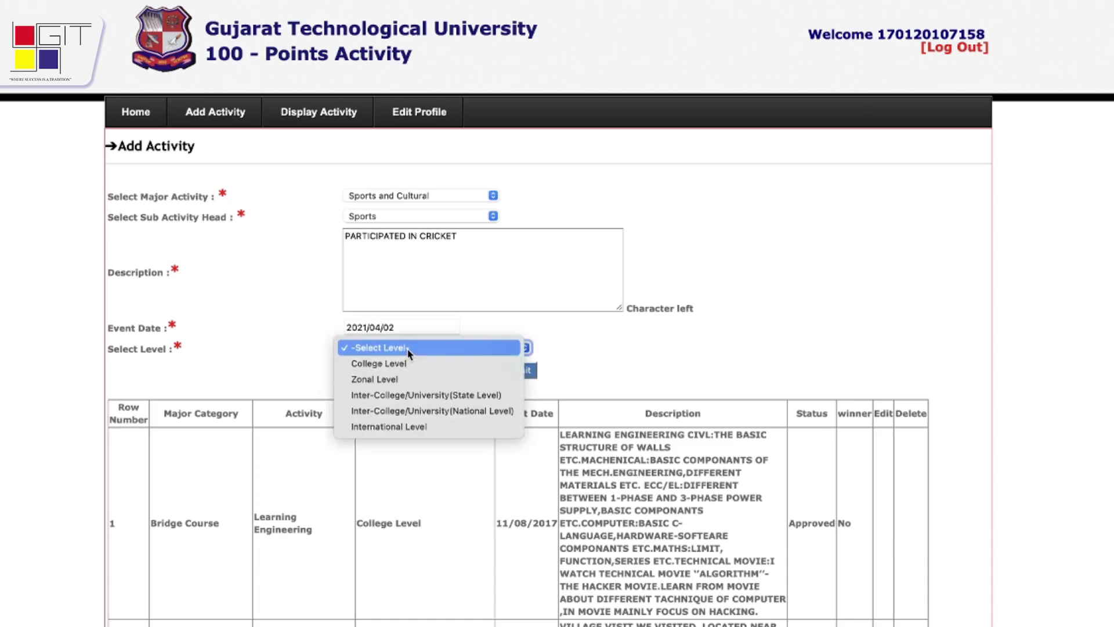
left_click(417, 395)
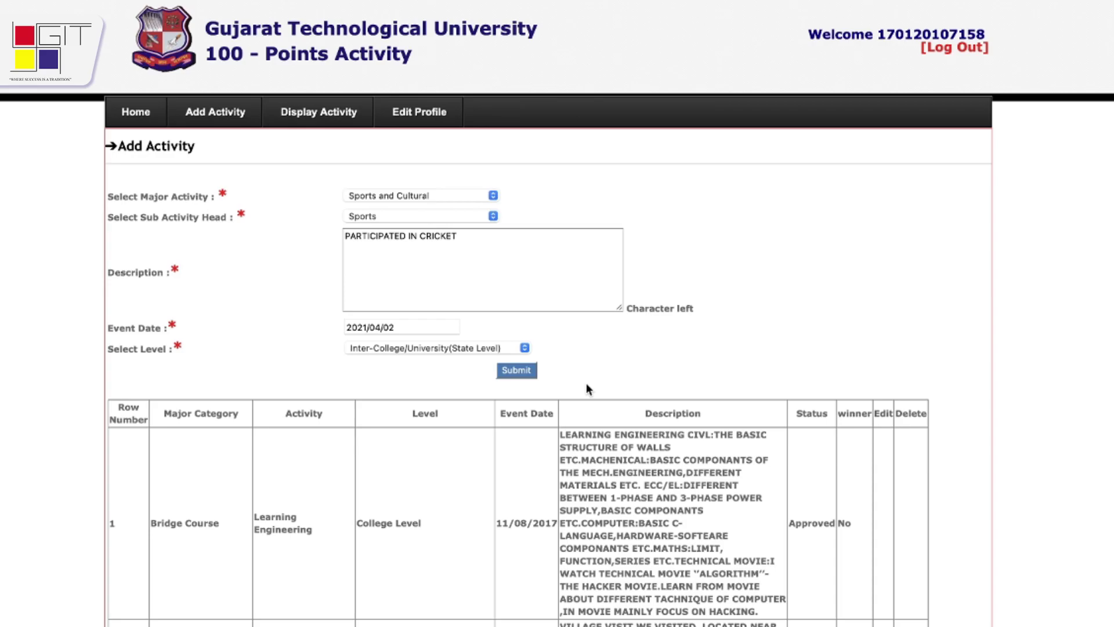
left_click(328, 119)
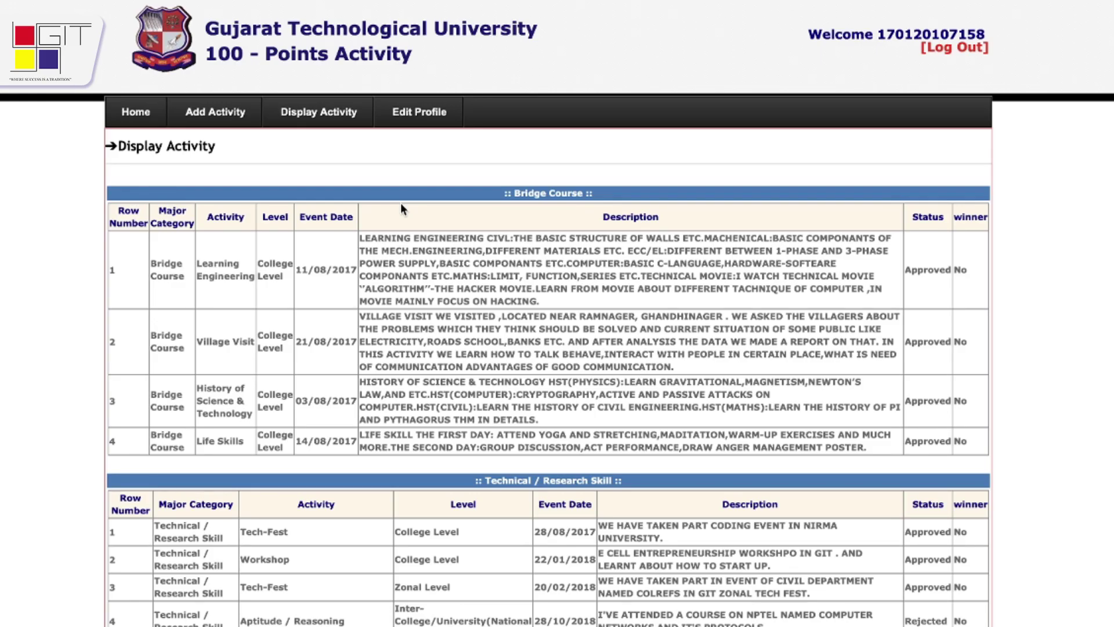
Look over the Bridge Course and Technical / Research Skill listings, then log out.
scroll(401, 203, "down", 8)
scroll(401, 204, "up", 10)
left_click(982, 51)
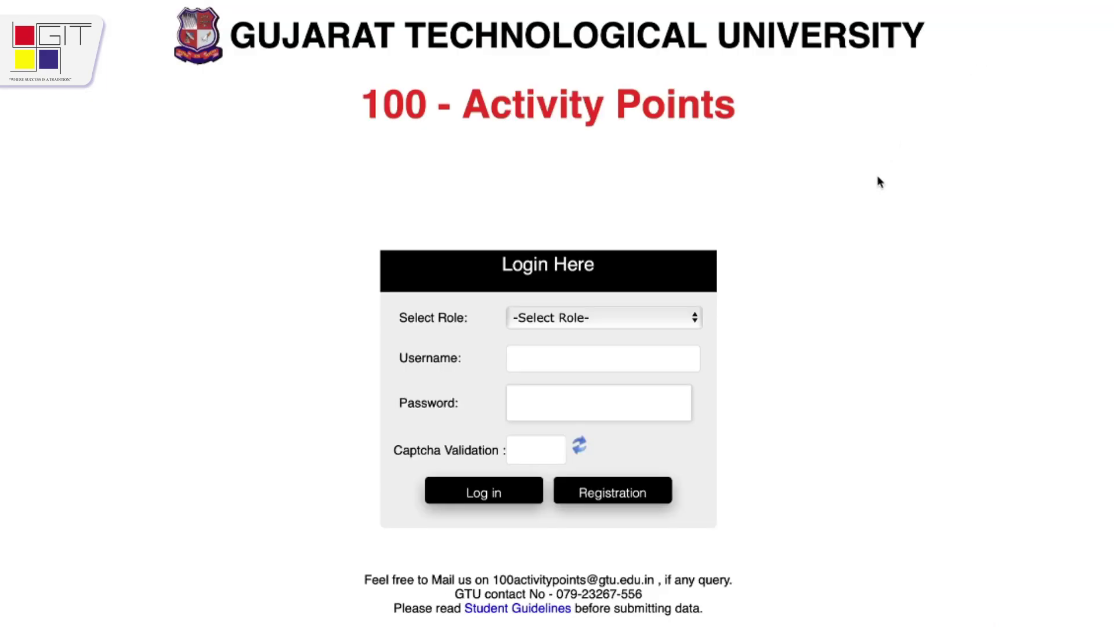